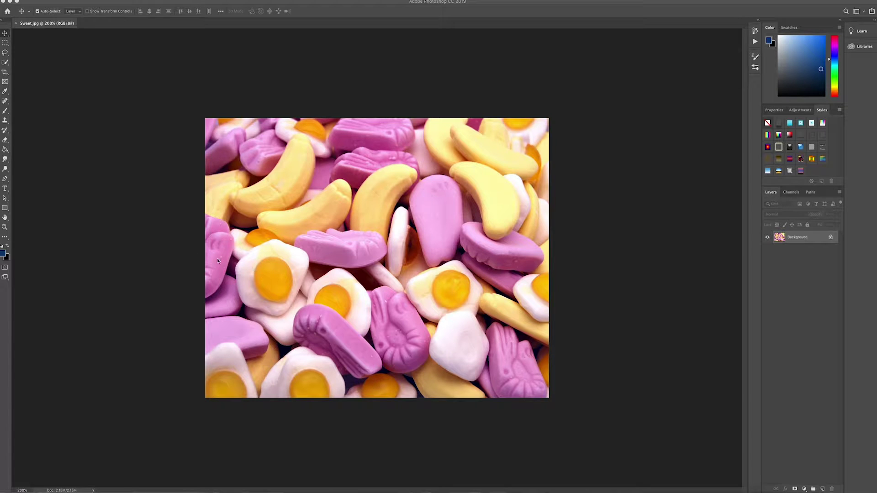
With the Pen tool and zoomed in, trace anchors along the left egg sweet's top and left edges.
{"action": "left_click", "coordinate": [6, 179]}
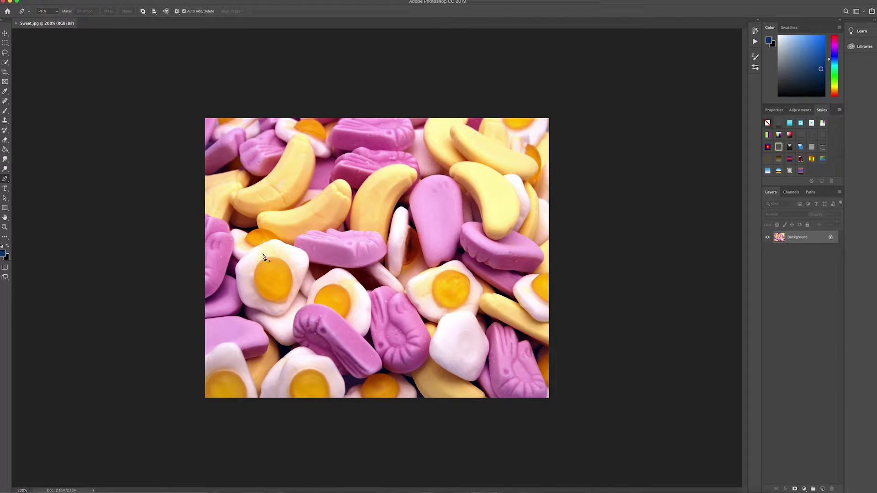
{"action": "key", "text": "super+plus"}
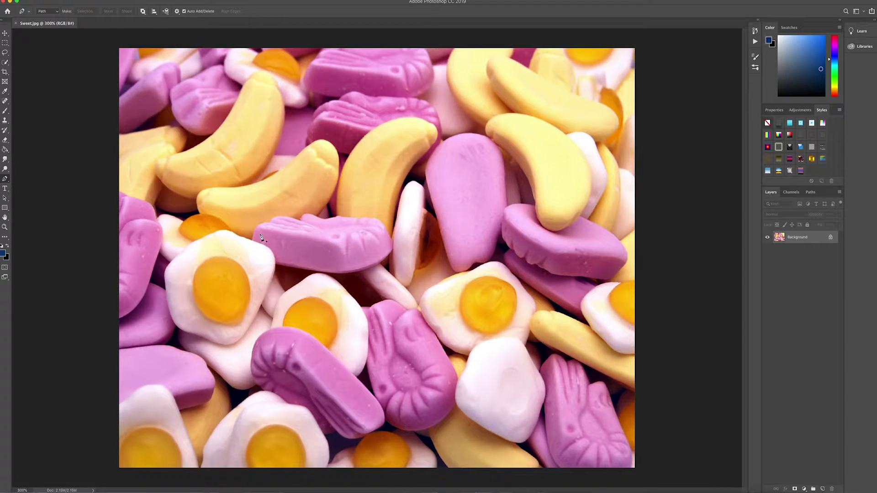
{"action": "left_click", "coordinate": [262, 246]}
{"action": "left_click_drag", "start_coordinate": [237, 235], "coordinate": [197, 244]}
{"action": "left_click", "coordinate": [192, 244]}
{"action": "left_click", "coordinate": [182, 251]}
{"action": "left_click", "coordinate": [168, 272]}
Curve the outline around the egg's bottom and right side, close it, and show the Paths panel.
{"action": "left_click_drag", "start_coordinate": [167, 298], "coordinate": [169, 306]}
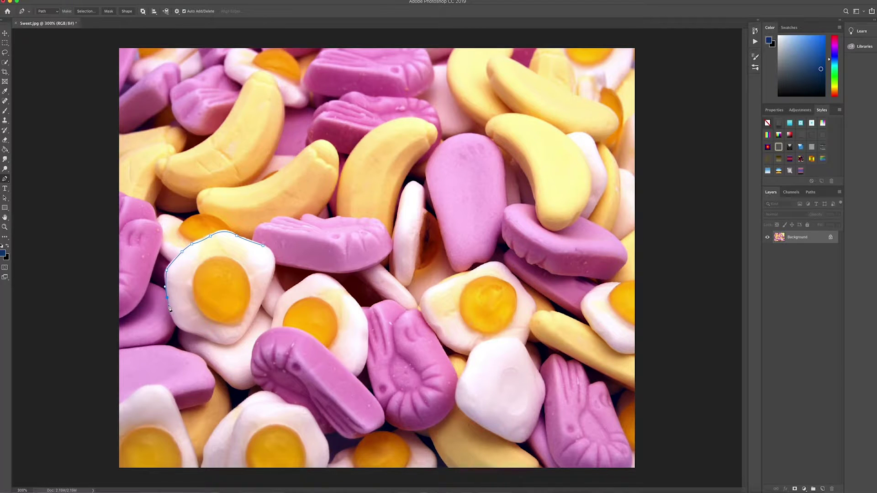
{"action": "left_click_drag", "start_coordinate": [179, 328], "coordinate": [228, 343]}
{"action": "left_click", "coordinate": [254, 317]}
{"action": "left_click_drag", "start_coordinate": [254, 317], "coordinate": [266, 292]}
{"action": "left_click", "coordinate": [274, 273]}
{"action": "left_click_drag", "start_coordinate": [265, 248], "coordinate": [250, 241]}
{"action": "left_click", "coordinate": [809, 193]}
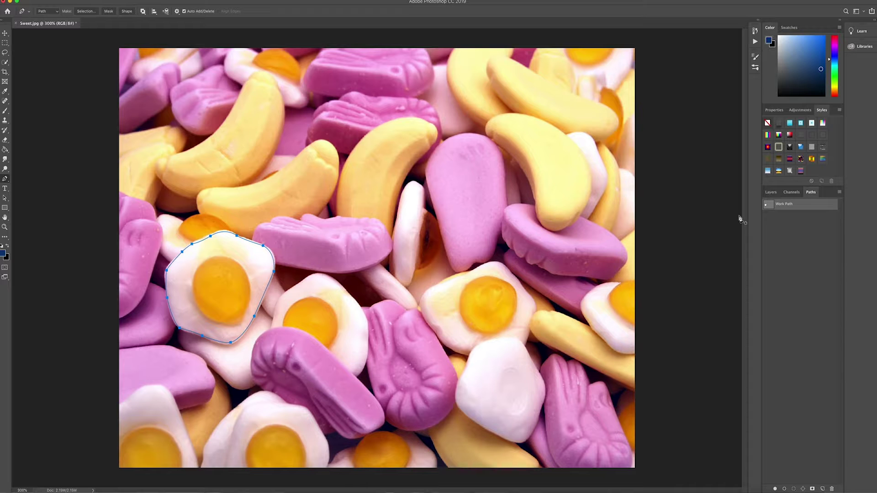
Save the work path under the name 'Sweets'.
{"action": "left_click", "coordinate": [839, 191]}
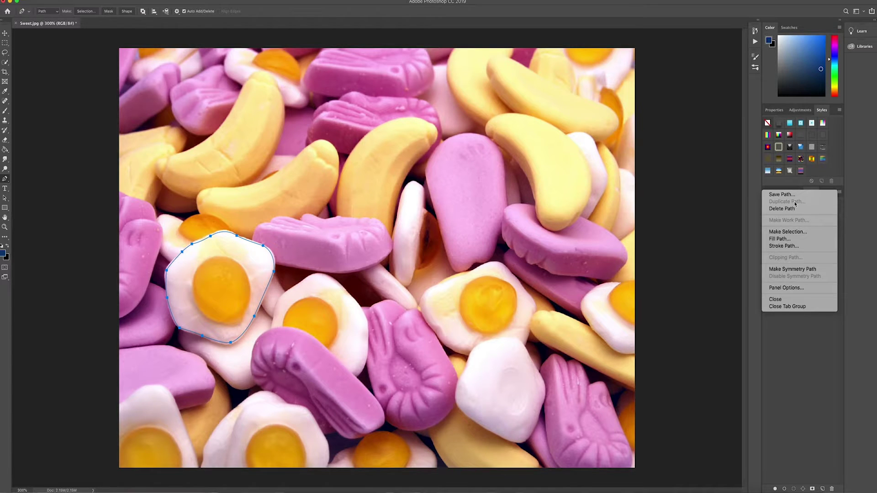
{"action": "left_click", "coordinate": [781, 195]}
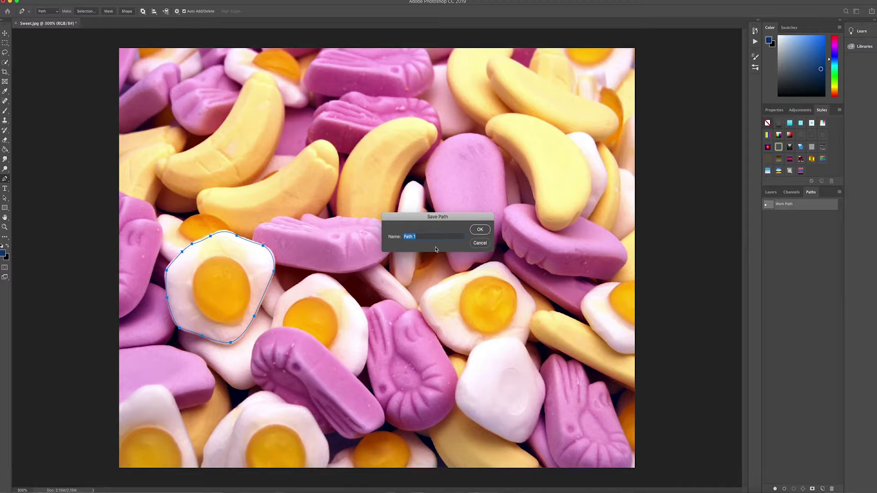
{"action": "type", "text": "Sweets"}
{"action": "left_click", "coordinate": [480, 230]}
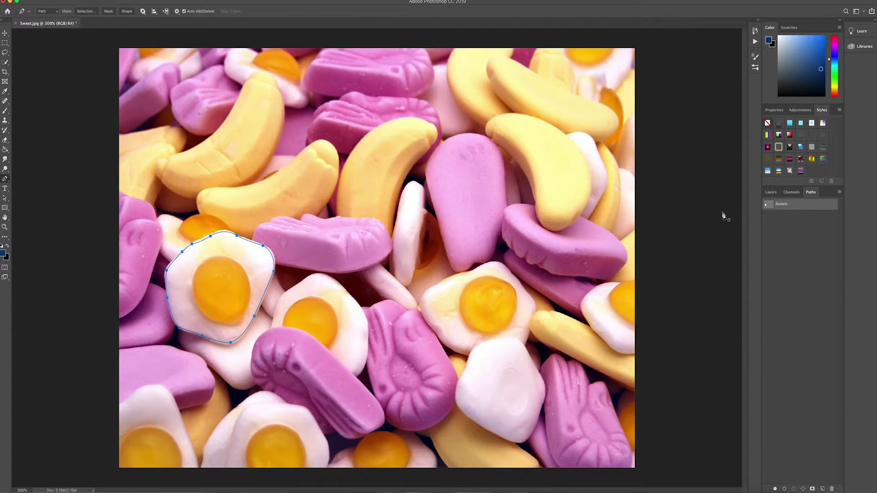
Make the 'Sweets' path the image's clipping path.
{"action": "left_click", "coordinate": [839, 193]}
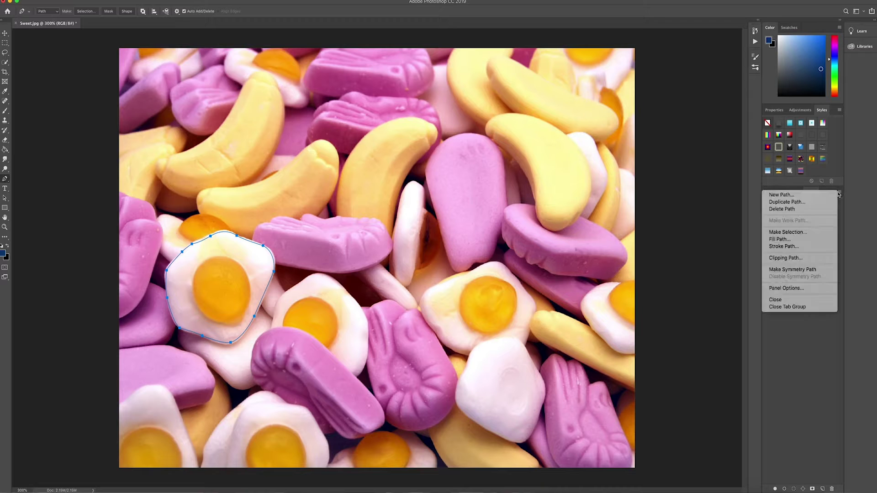
{"action": "left_click", "coordinate": [785, 258]}
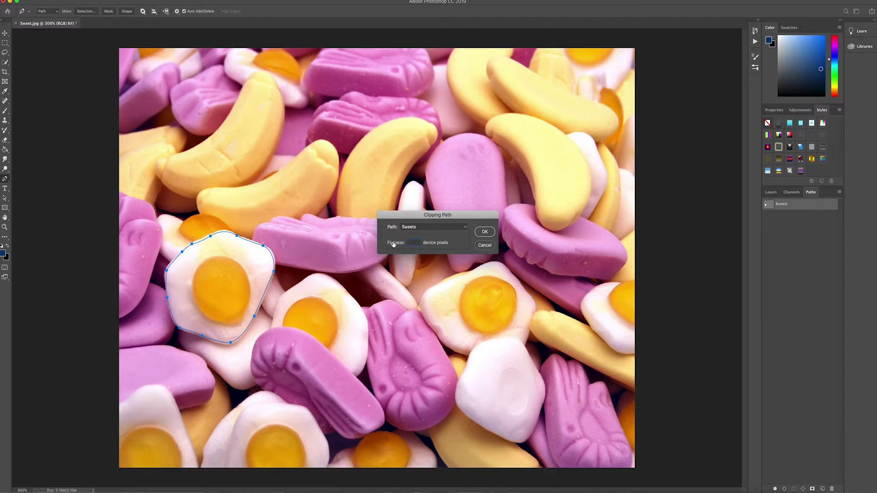
{"action": "left_click", "coordinate": [454, 227]}
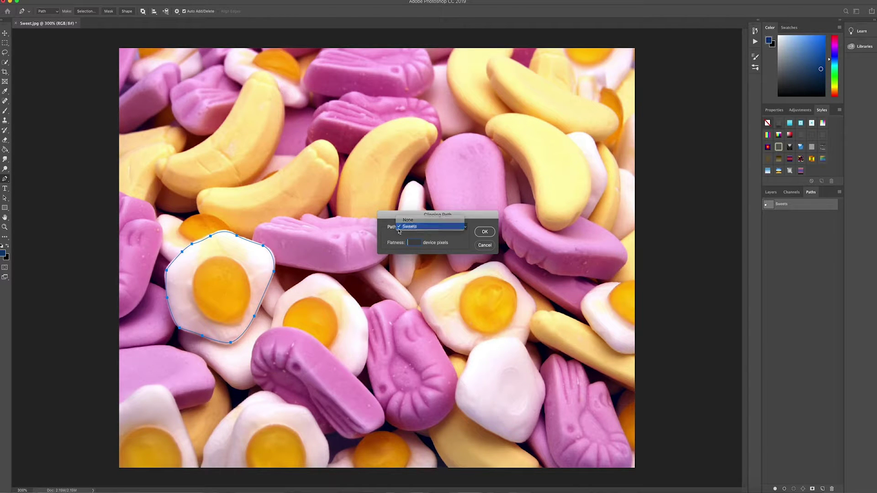
{"action": "left_click", "coordinate": [398, 227]}
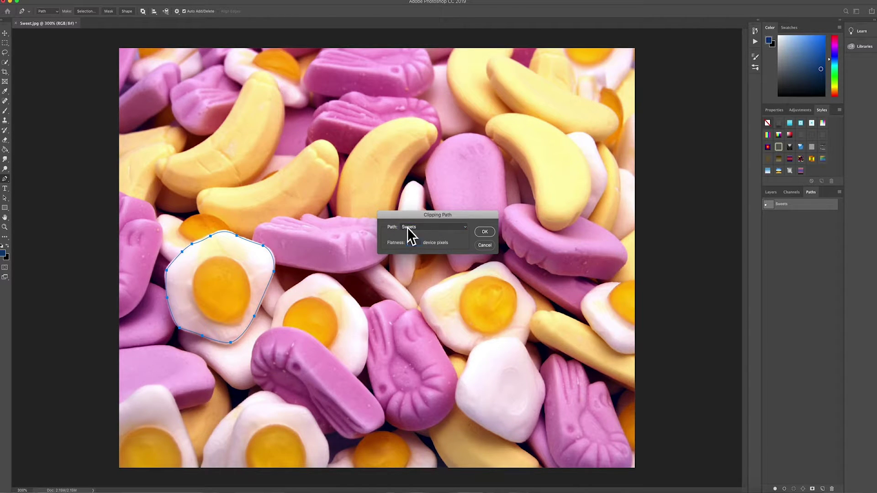
{"action": "left_click", "coordinate": [484, 232]}
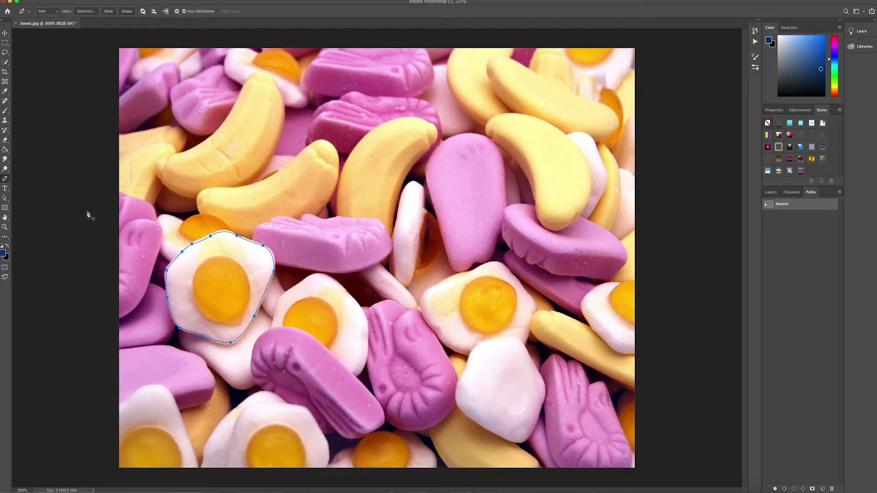
Save a copy as JPEG named 'Sweet 1.jpg' on the Desktop, accepting quality 12 options.
{"action": "left_click", "coordinate": [57, 1]}
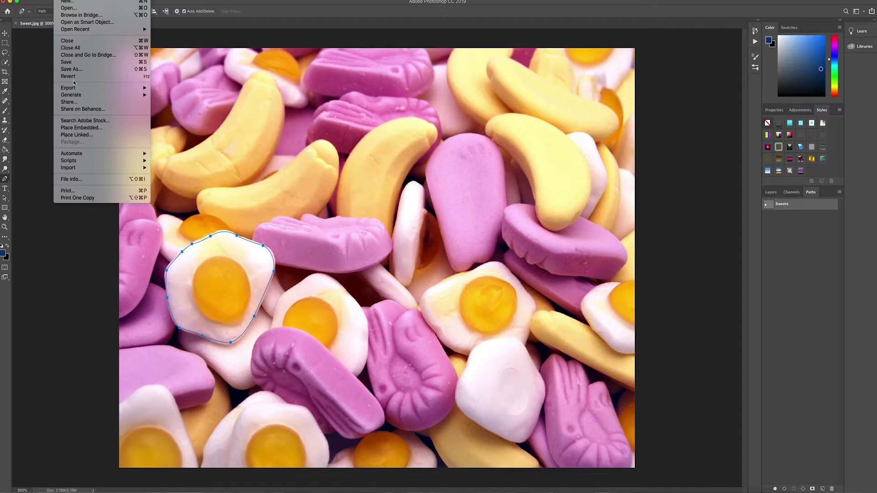
{"action": "left_click", "coordinate": [73, 69]}
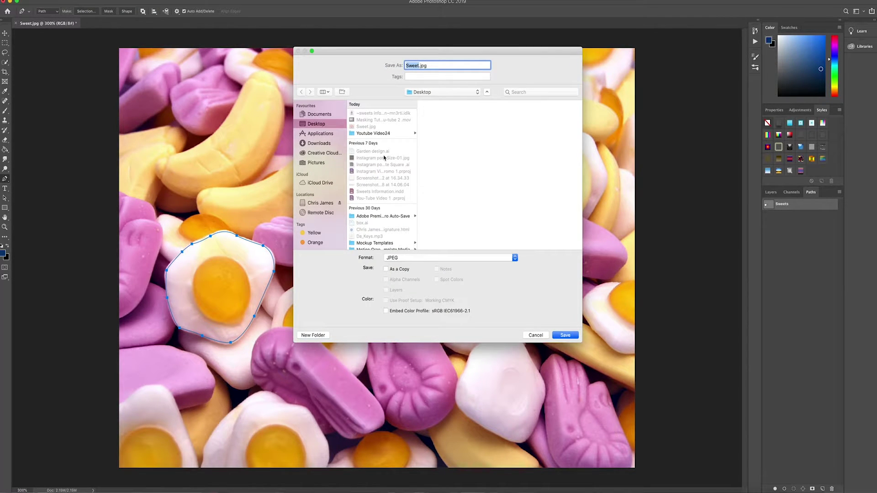
{"action": "left_click", "coordinate": [417, 65]}
{"action": "type", "text": "1"}
{"action": "left_click", "coordinate": [410, 258]}
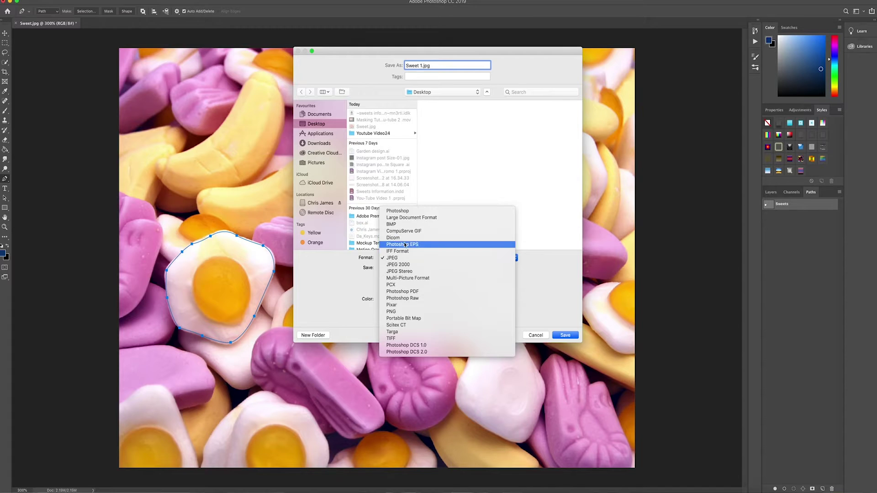
{"action": "key", "text": "Escape"}
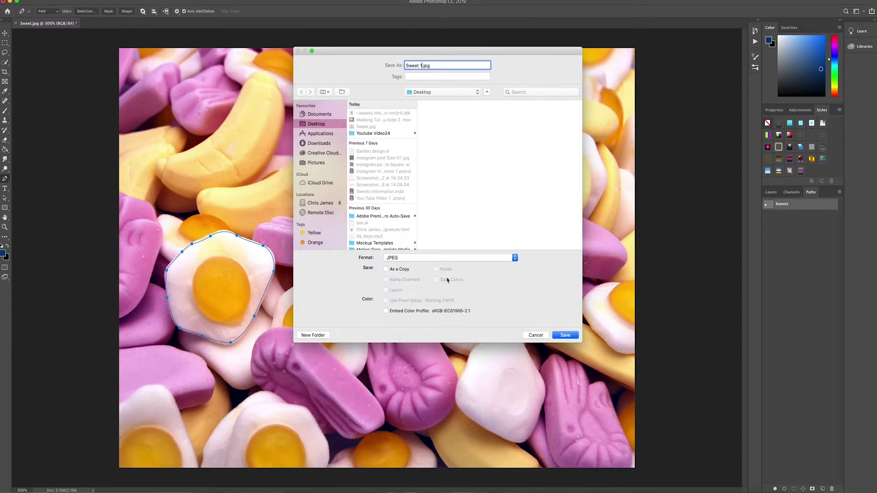
{"action": "left_click", "coordinate": [565, 335]}
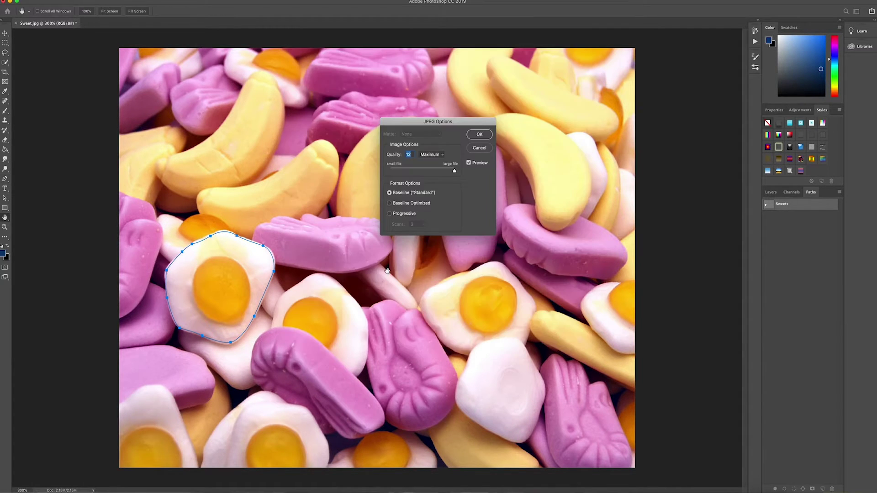
{"action": "left_click", "coordinate": [484, 136]}
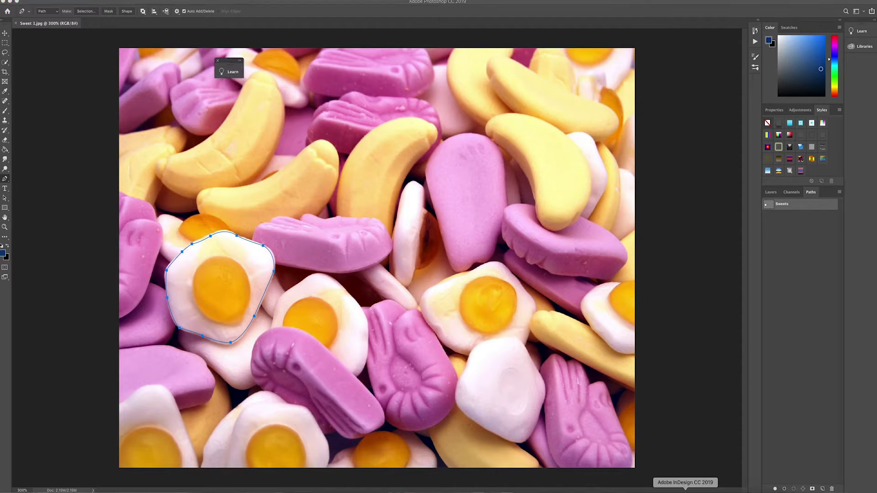
Switch to InDesign and go to page 1 of the SWEETS document.
{"action": "left_click", "coordinate": [686, 491]}
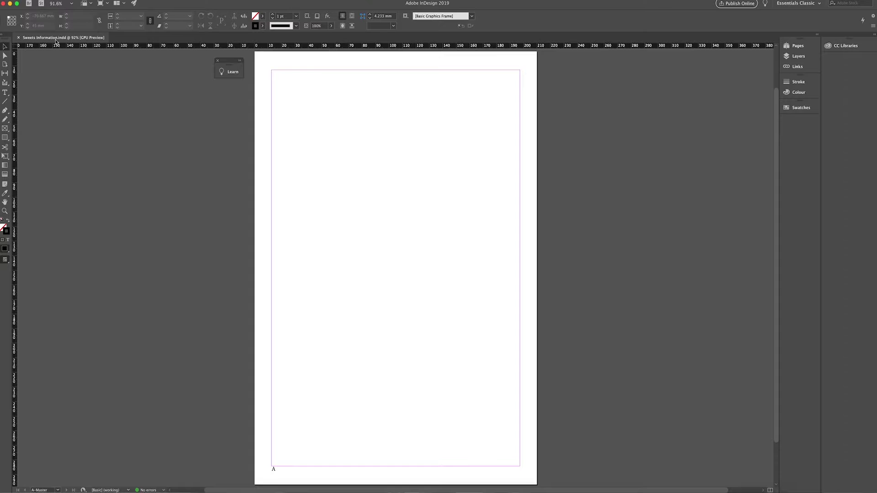
{"action": "scroll", "coordinate": [174, 94], "scroll_direction": "down", "scroll_amount": 2}
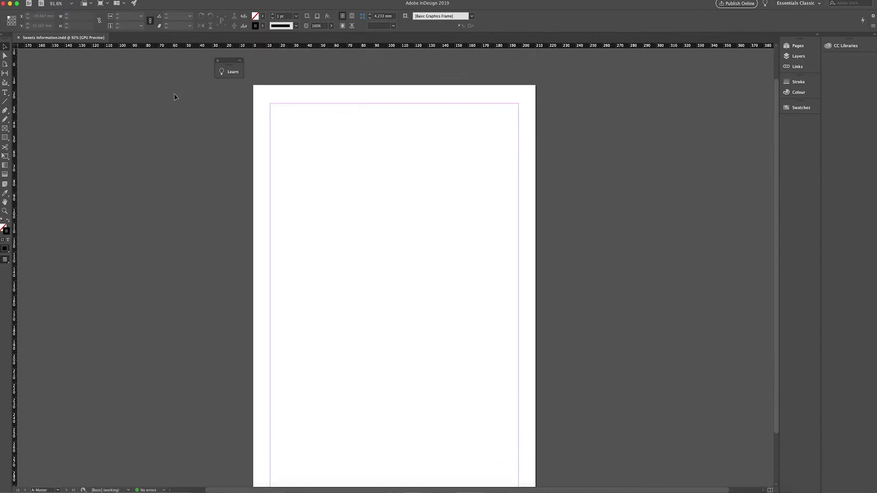
{"action": "scroll", "coordinate": [174, 94], "scroll_direction": "down", "scroll_amount": 1}
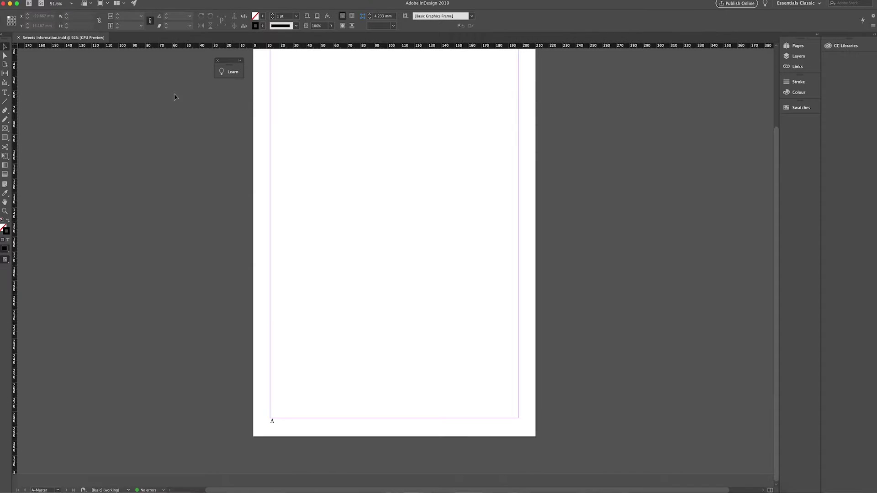
{"action": "left_click", "coordinate": [797, 47]}
{"action": "double_click", "coordinate": [706, 81]}
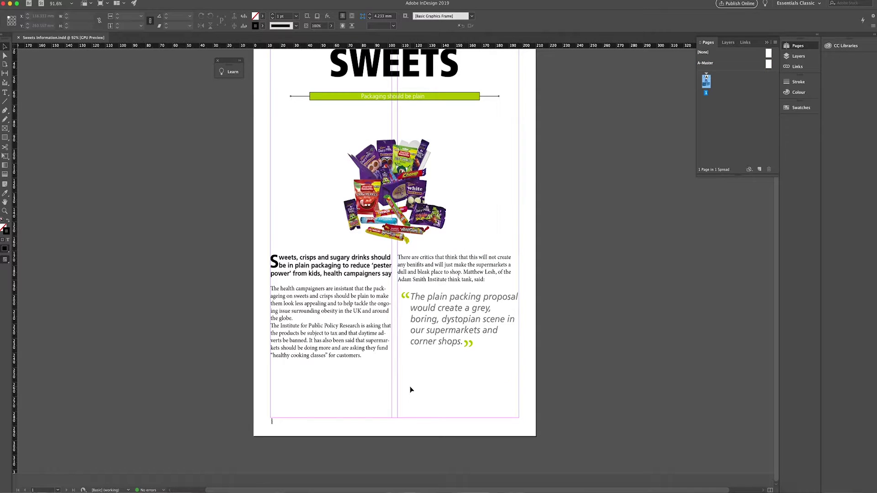
Load 'Sweet 1.jpg' into the place cursor using the Place dialog (Cmd+D).
{"action": "left_click", "coordinate": [45, 5]}
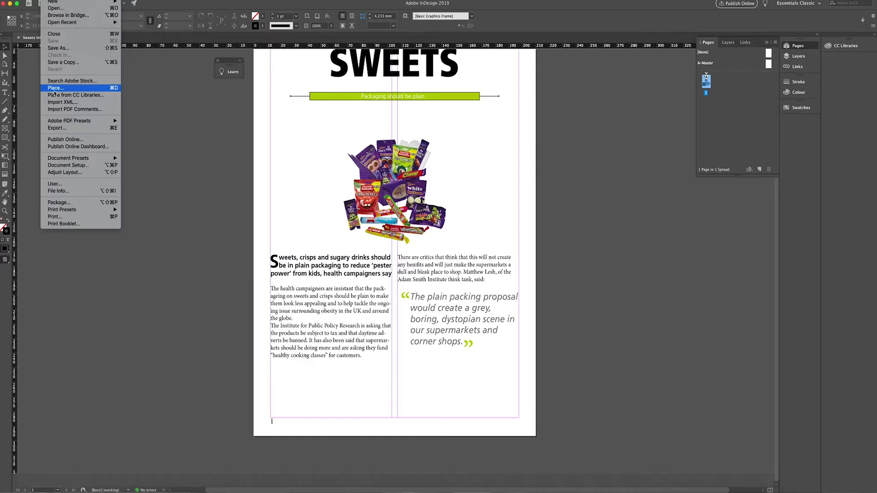
{"action": "left_click", "coordinate": [255, 185]}
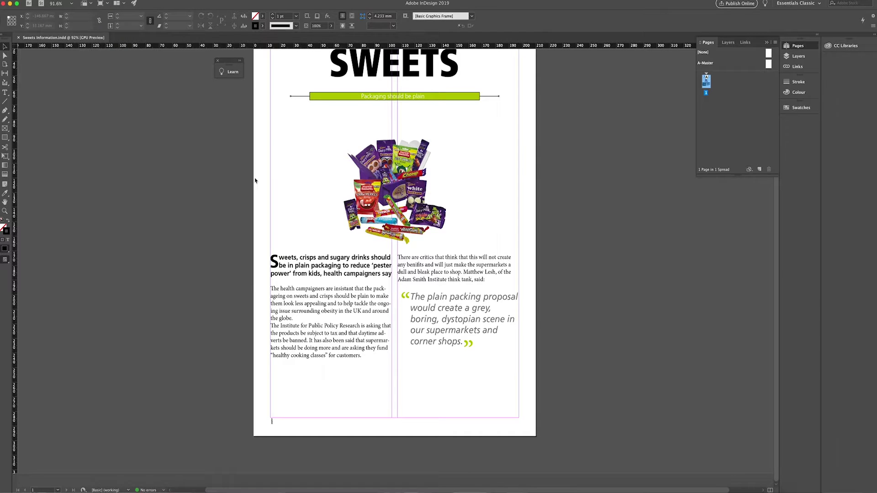
{"action": "key", "text": "super+d"}
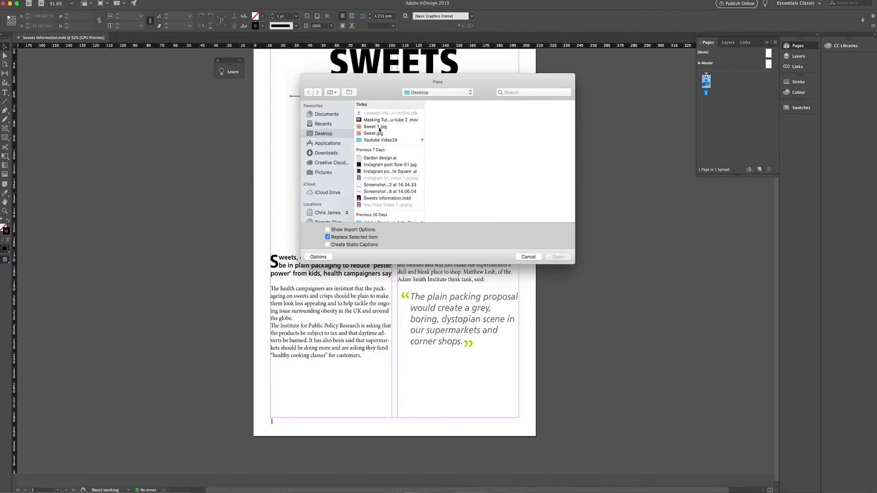
{"action": "left_click", "coordinate": [375, 127]}
{"action": "left_click_drag", "start_coordinate": [375, 127], "coordinate": [450, 325]}
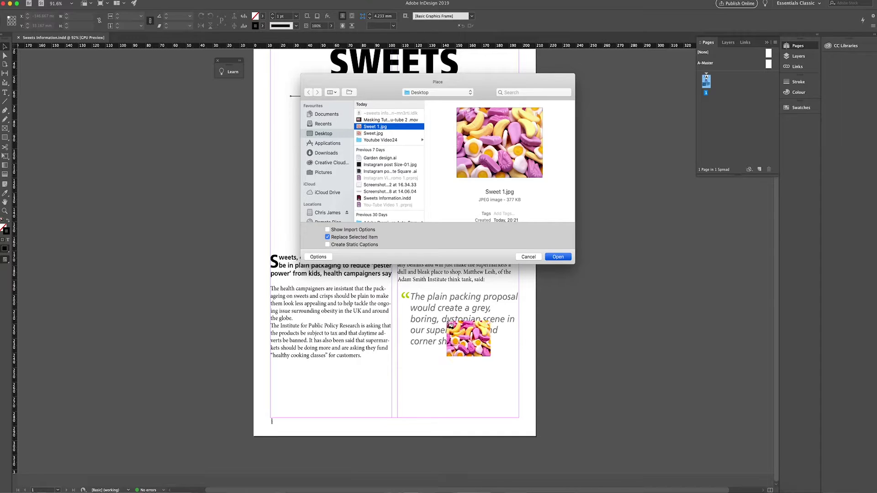
{"action": "key", "text": "Return"}
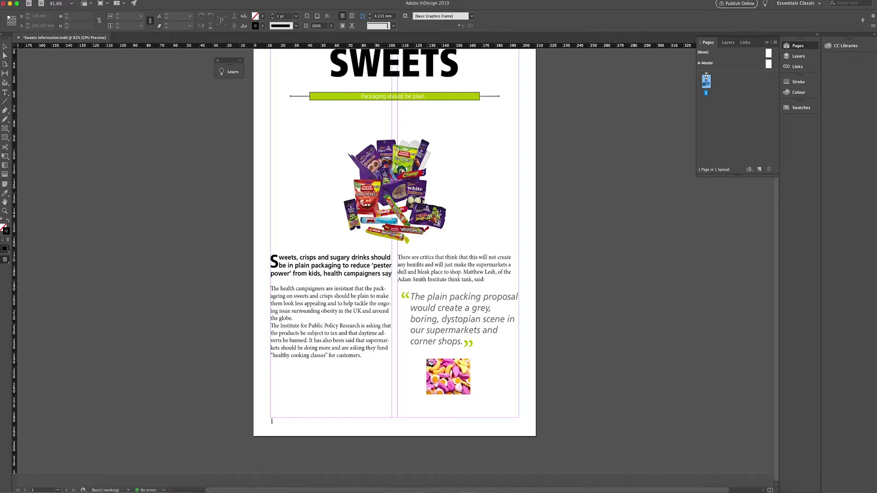
Draw a frame below the pull quote to place the egg image.
{"action": "left_click_drag", "start_coordinate": [410, 354], "coordinate": [468, 389]}
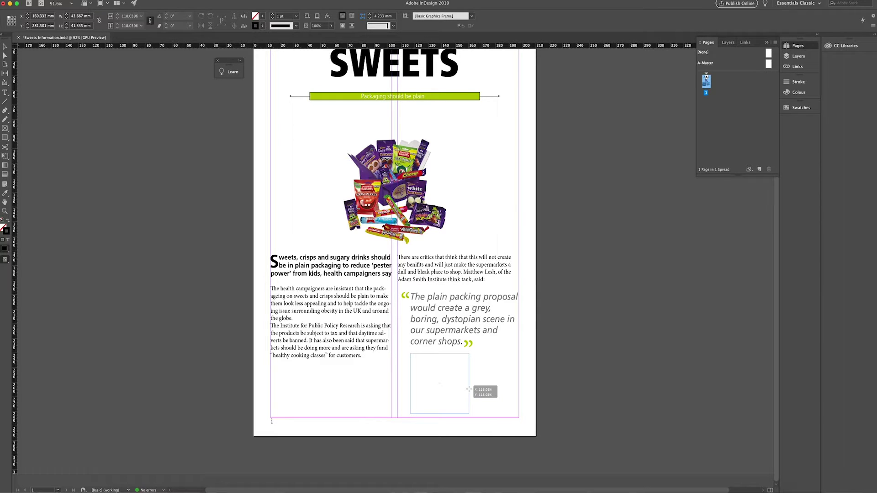
{"action": "left_click_drag", "start_coordinate": [468, 389], "coordinate": [469, 389]}
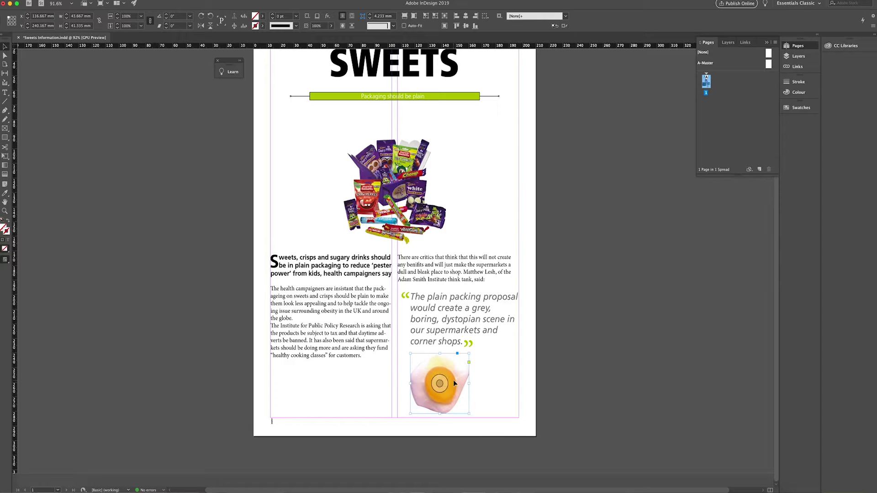
{"action": "left_click", "coordinate": [481, 375]}
Move the egg image further right within the column beneath the quote.
{"action": "left_click", "coordinate": [440, 386]}
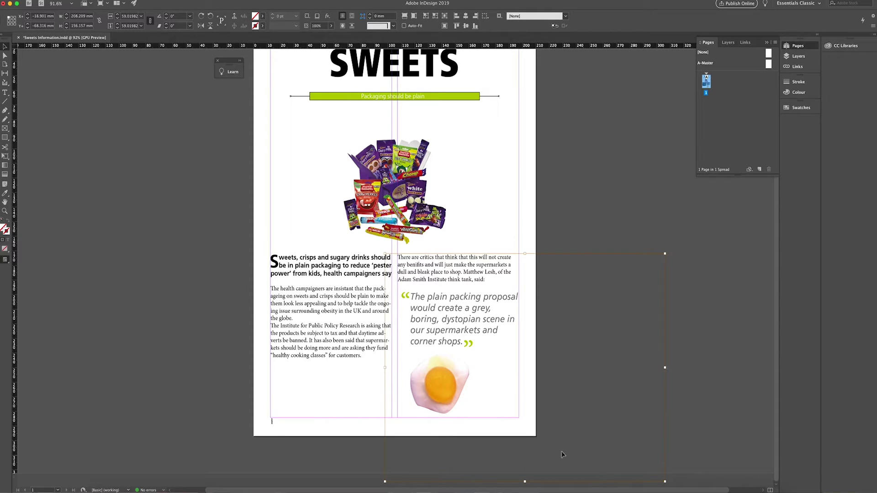
{"action": "left_click", "coordinate": [444, 412]}
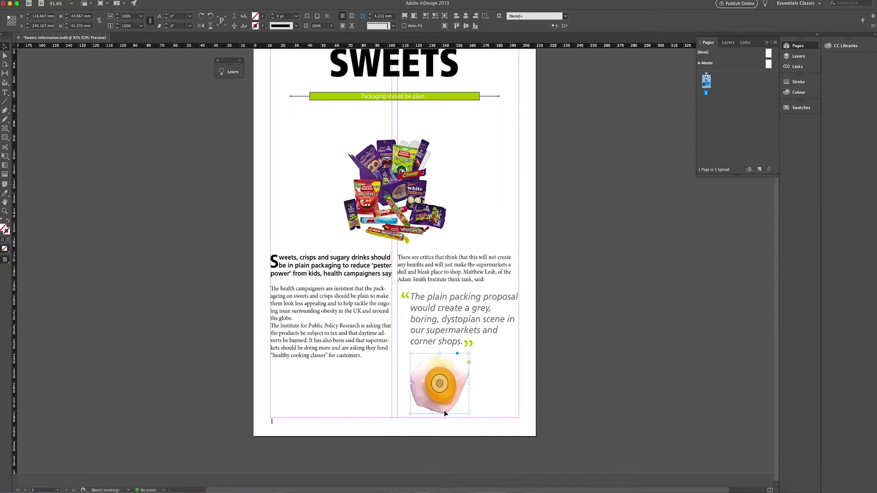
{"action": "left_click", "coordinate": [494, 400]}
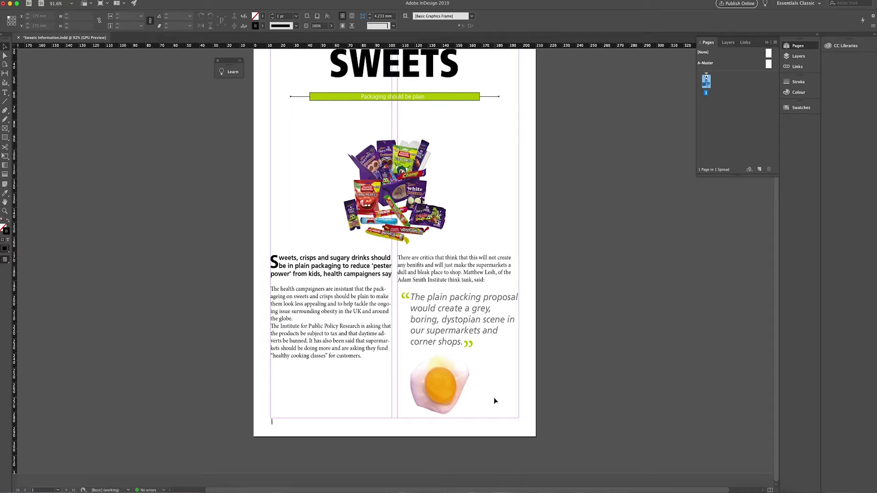
{"action": "left_click", "coordinate": [438, 386]}
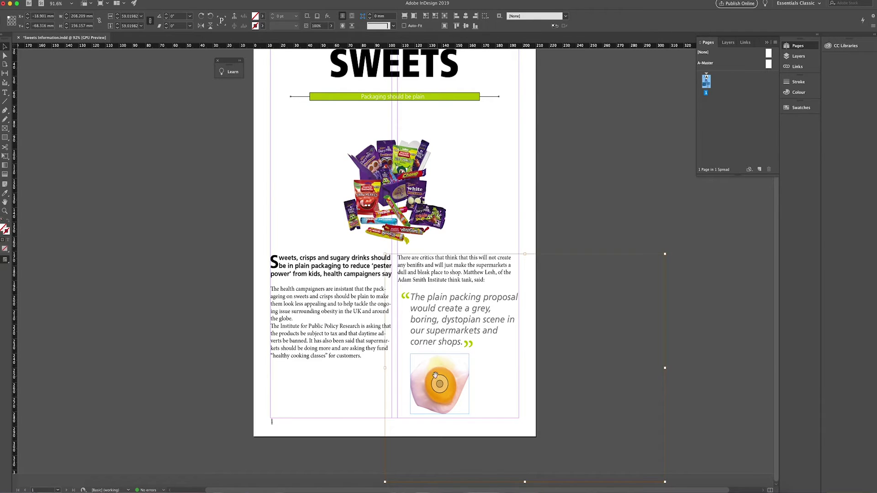
{"action": "key", "text": "Escape"}
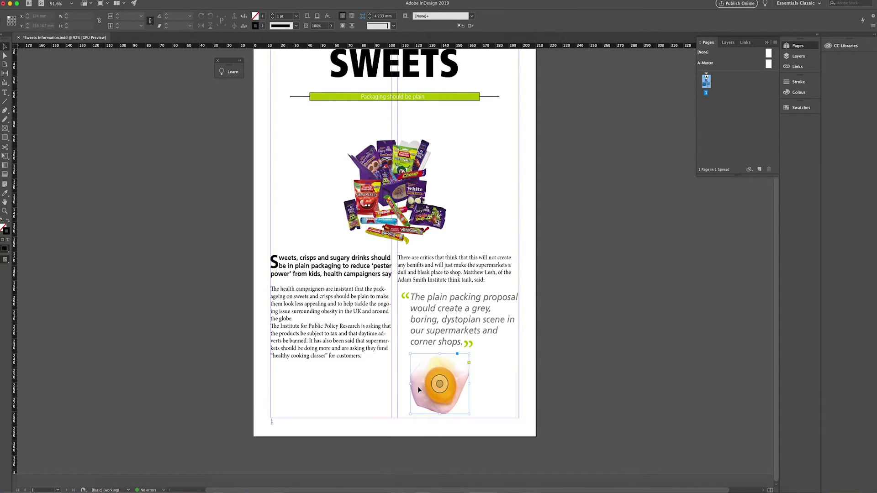
{"action": "left_click_drag", "start_coordinate": [435, 385], "coordinate": [468, 385]}
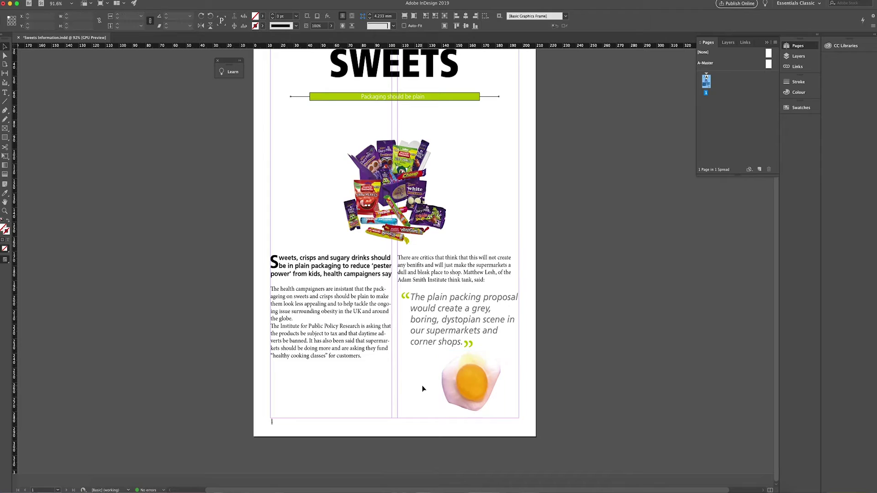